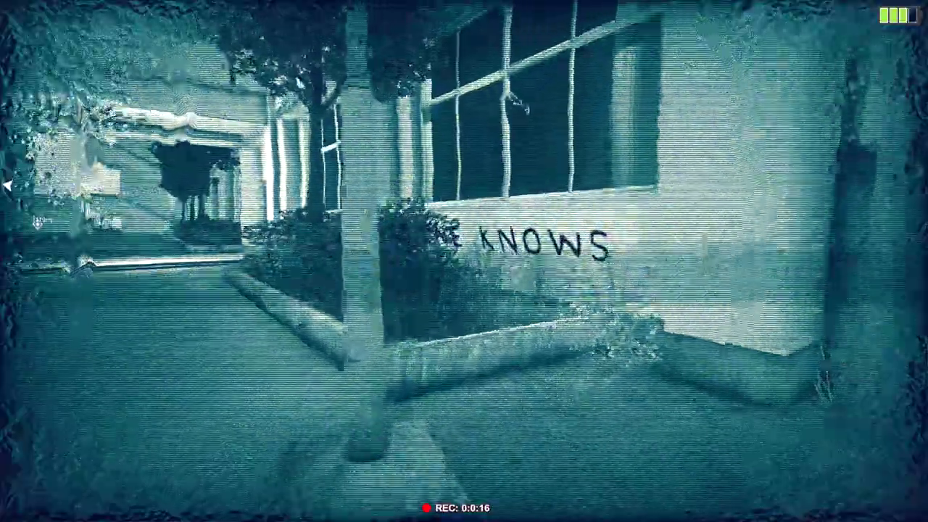
pyautogui.press('w')
pyautogui.press('w')
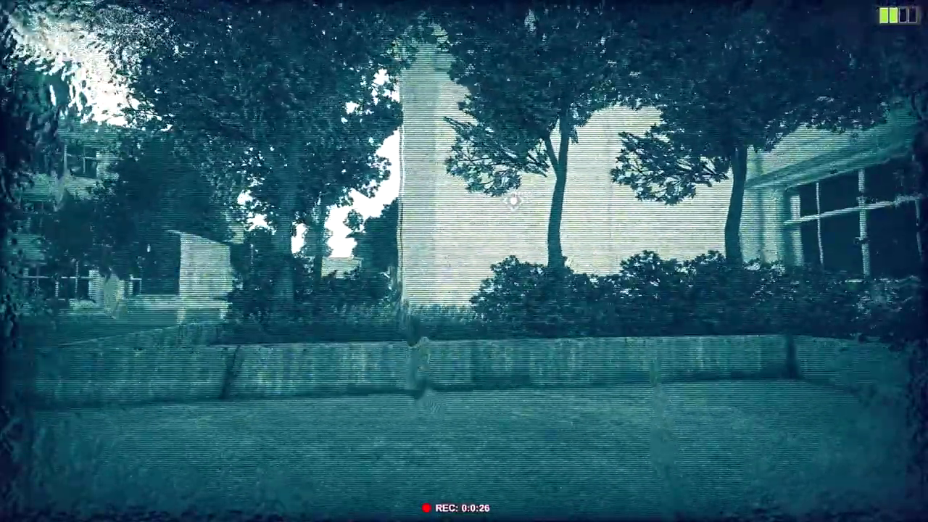
pyautogui.press('w')
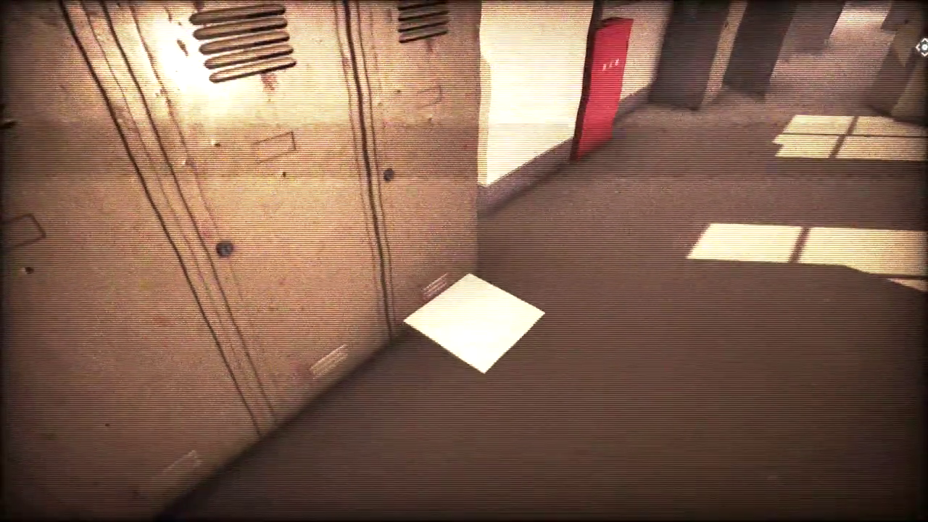
pyautogui.press('w')
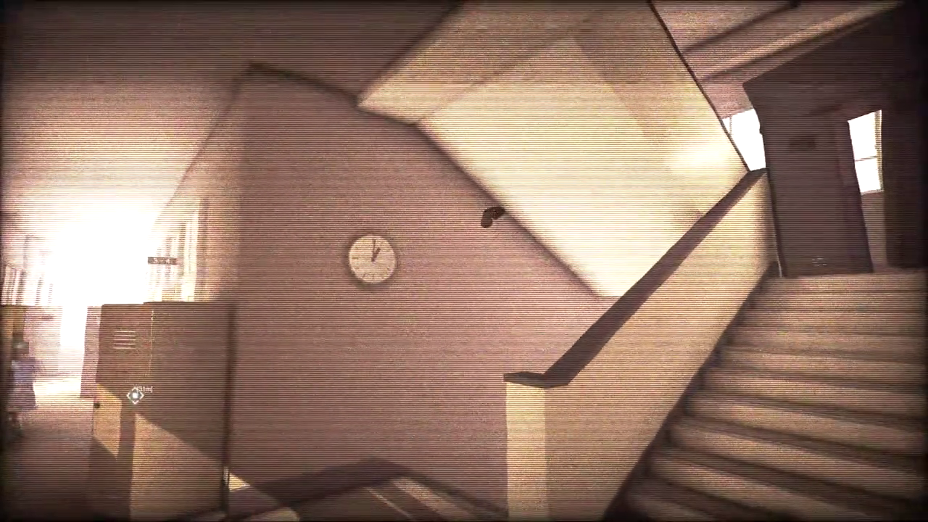
pyautogui.press('s')
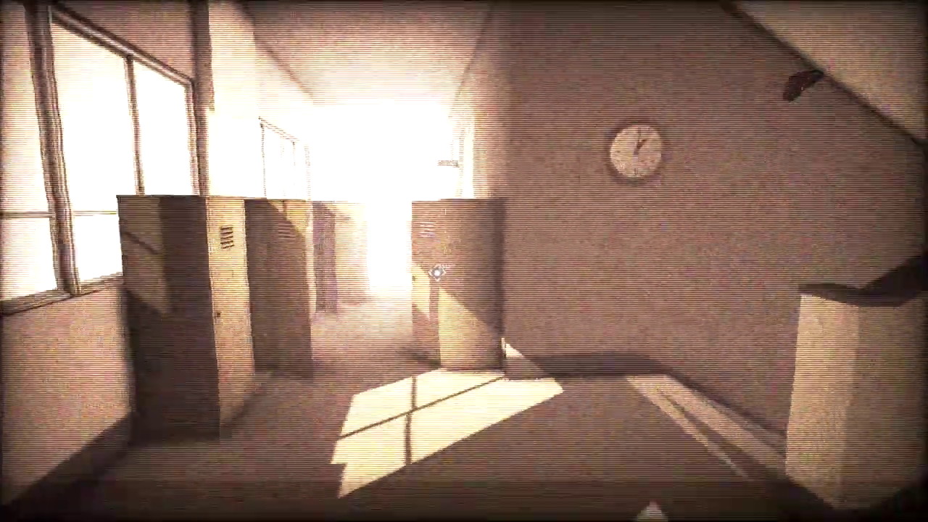